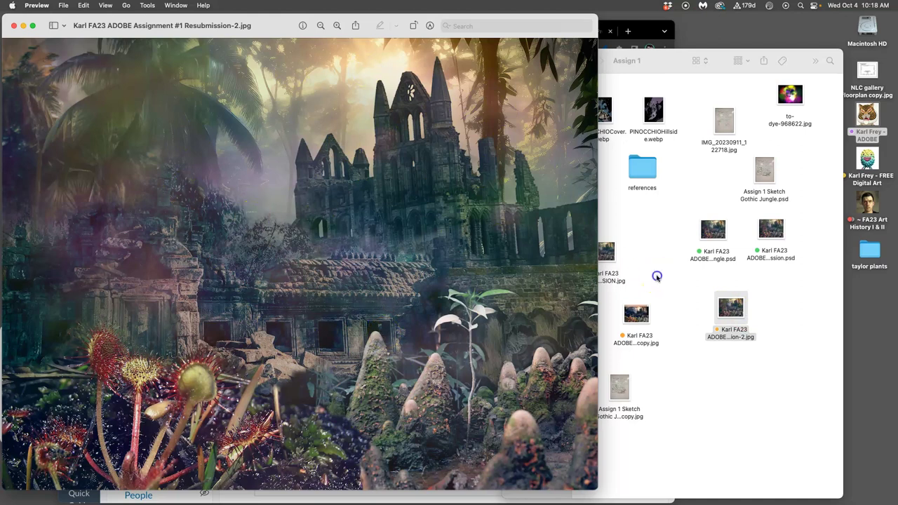
# Open the creature PNG from the ADOBE course's Assign 2 folder and place its reduced window over the jungle landscape.
pyautogui.click(657, 277)
pyautogui.click(585, 61)
pyautogui.click(679, 160)
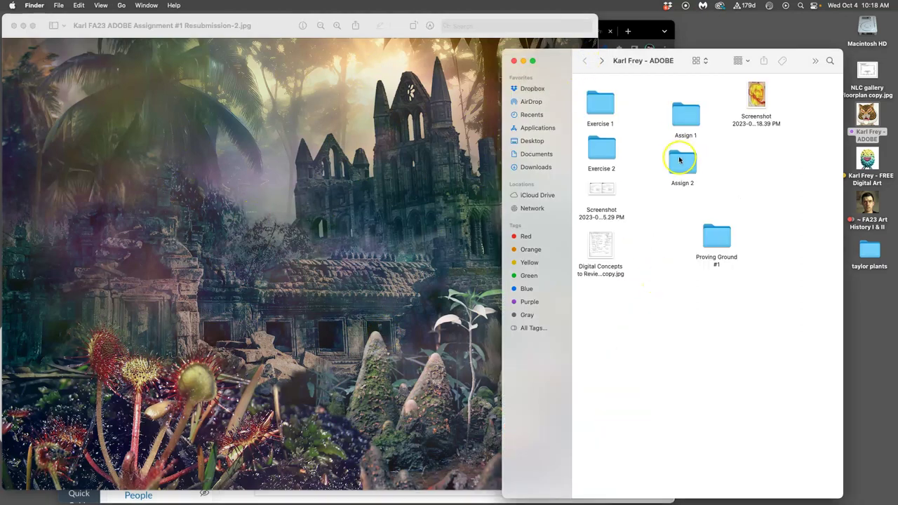
pyautogui.doubleClick(680, 160)
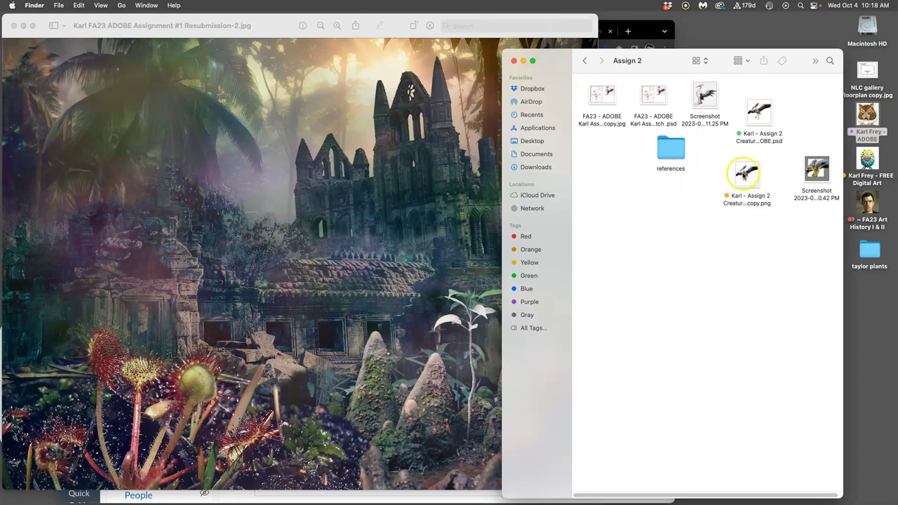
pyautogui.doubleClick(747, 172)
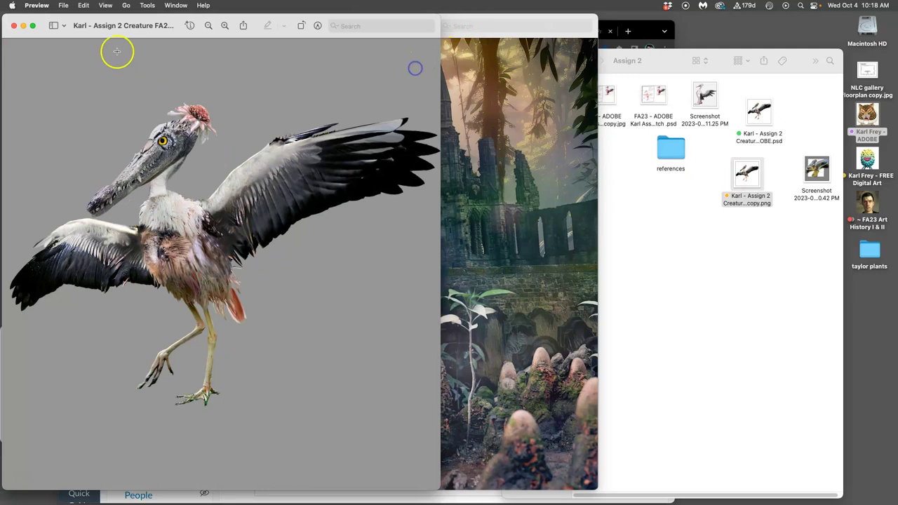
pyautogui.moveTo(6, 16); pyautogui.dragTo(110, 141)
pyautogui.moveTo(165, 145); pyautogui.dragTo(180, 132)
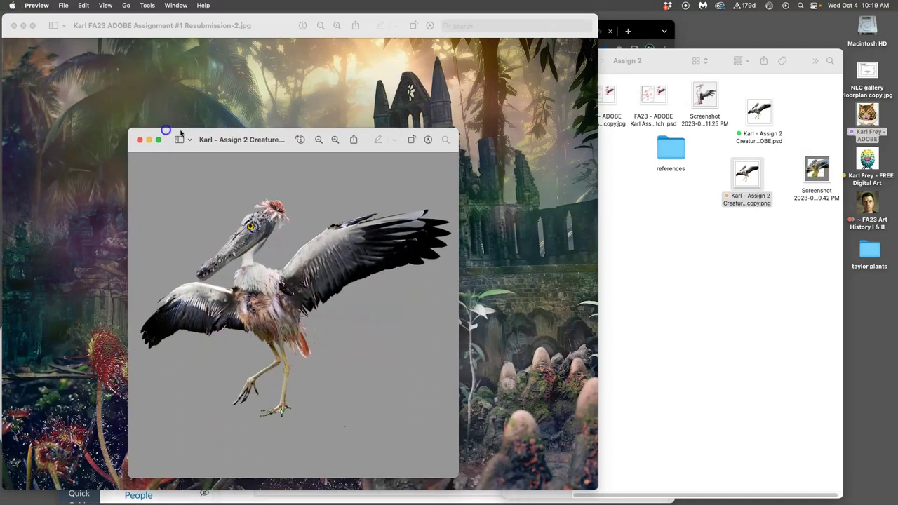
# Close the Assign 2 folder and open Assignment #1 FA23 FREE RESUBMISSION.jpg from the FREE Digital Art course's Assign - 1 folder.
pyautogui.click(695, 226)
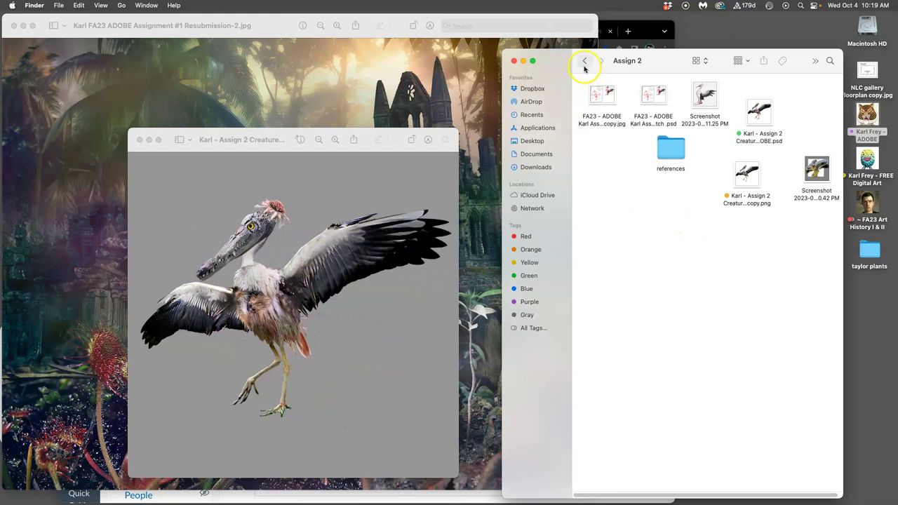
pyautogui.click(513, 62)
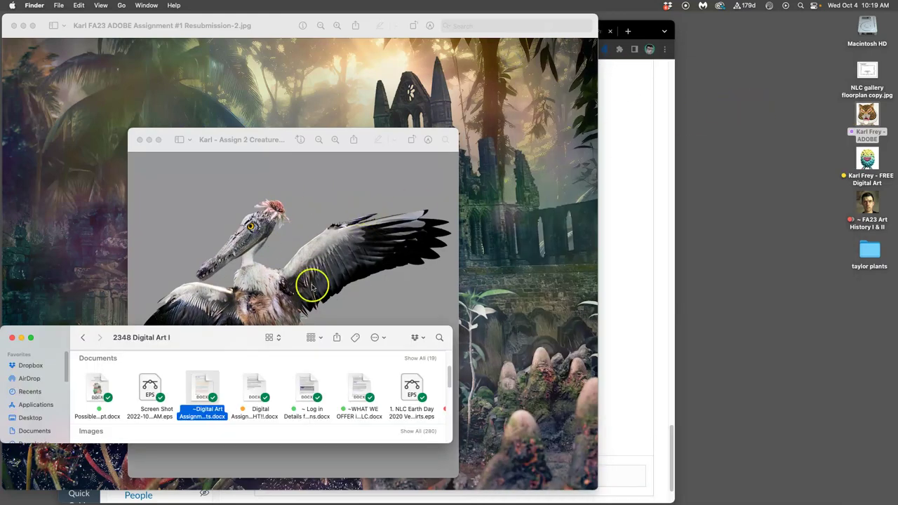
pyautogui.doubleClick(866, 160)
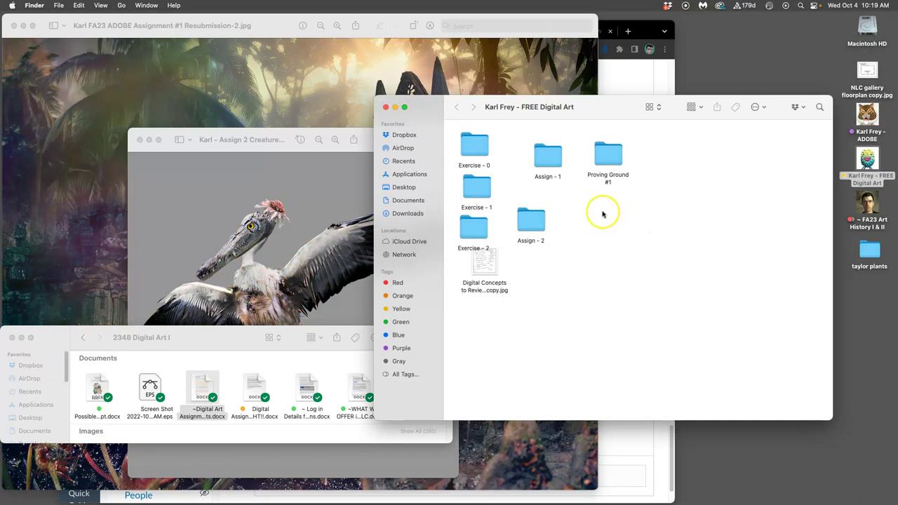
pyautogui.doubleClick(560, 168)
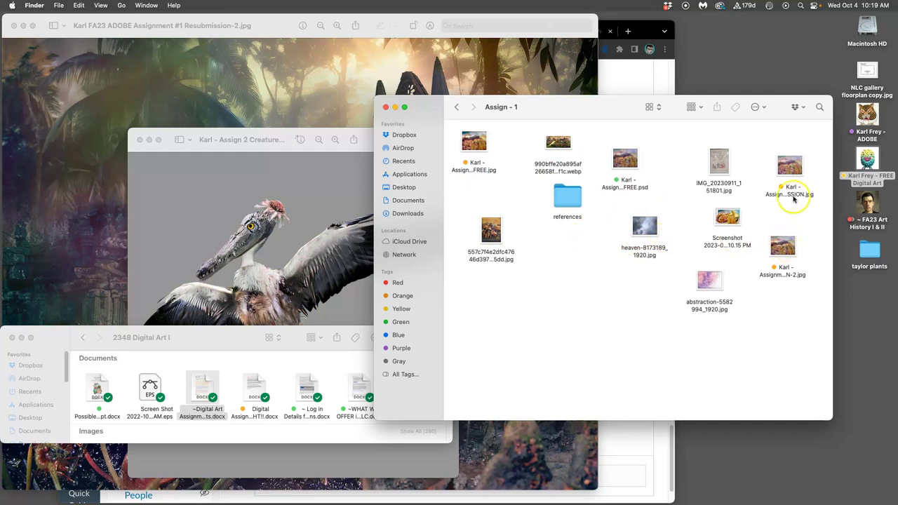
pyautogui.doubleClick(792, 170)
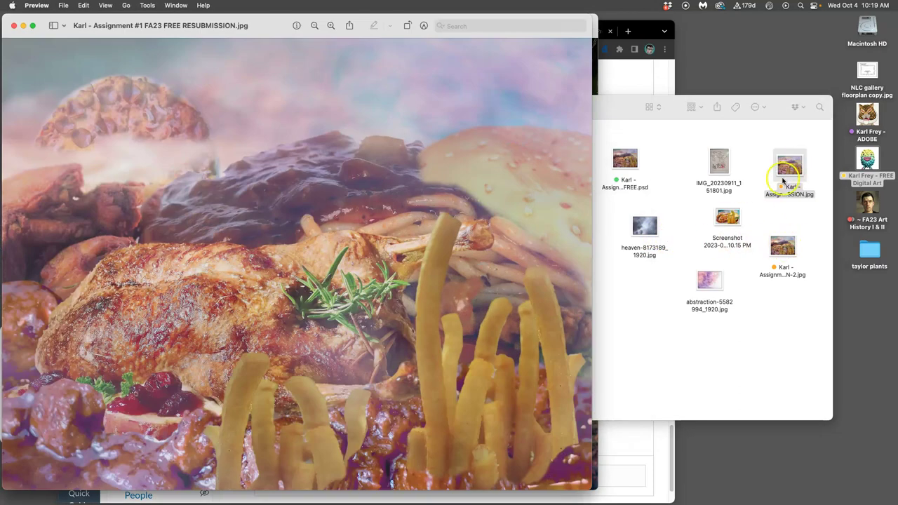
pyautogui.moveTo(265, 28); pyautogui.dragTo(313, 31)
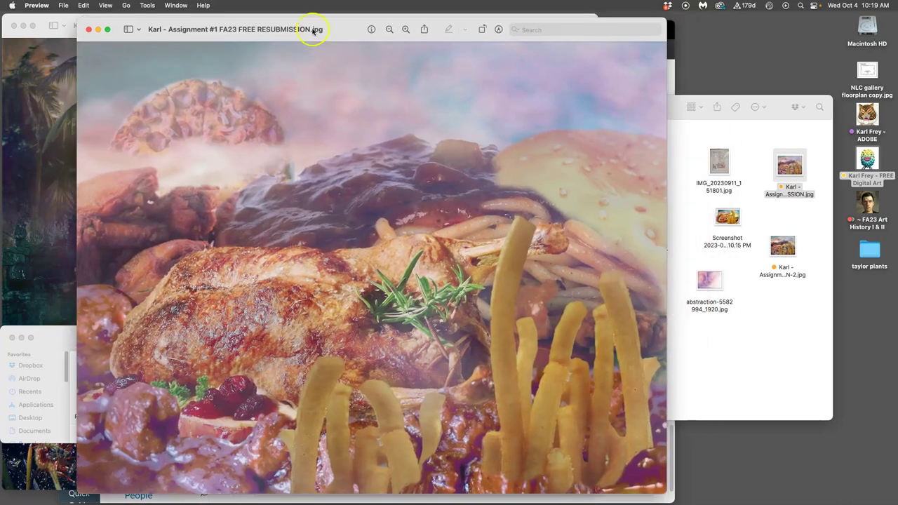
# Apply auto levels to the food landscape, then ease its black and white points outward in the colour adjustments.
pyautogui.click(149, 5)
pyautogui.click(161, 42)
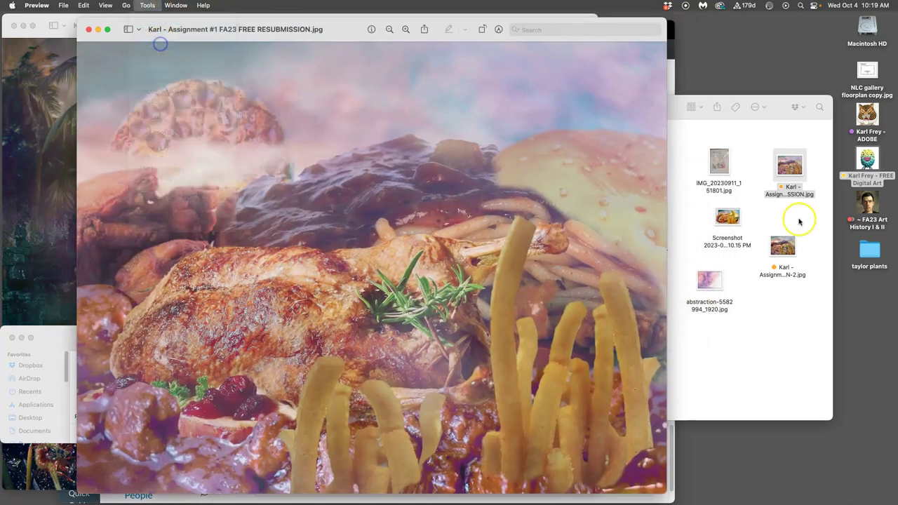
pyautogui.click(665, 207)
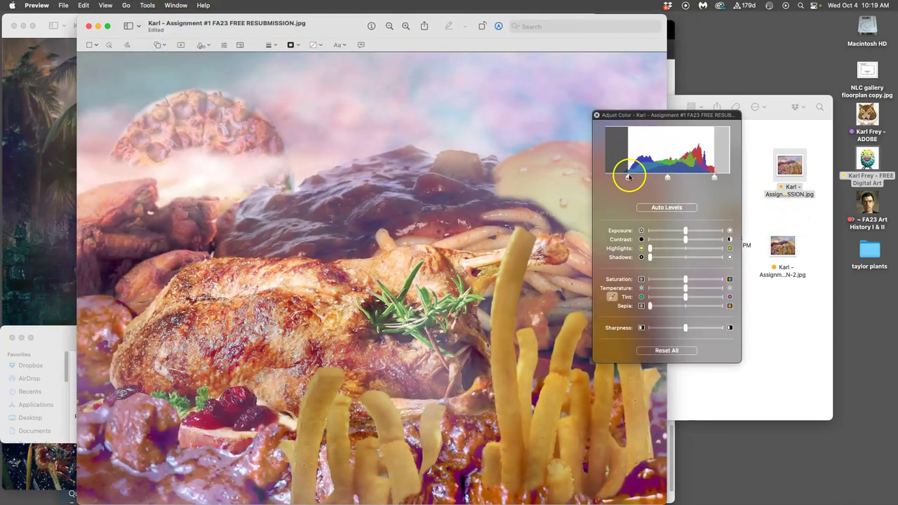
pyautogui.moveTo(628, 179); pyautogui.dragTo(616, 179)
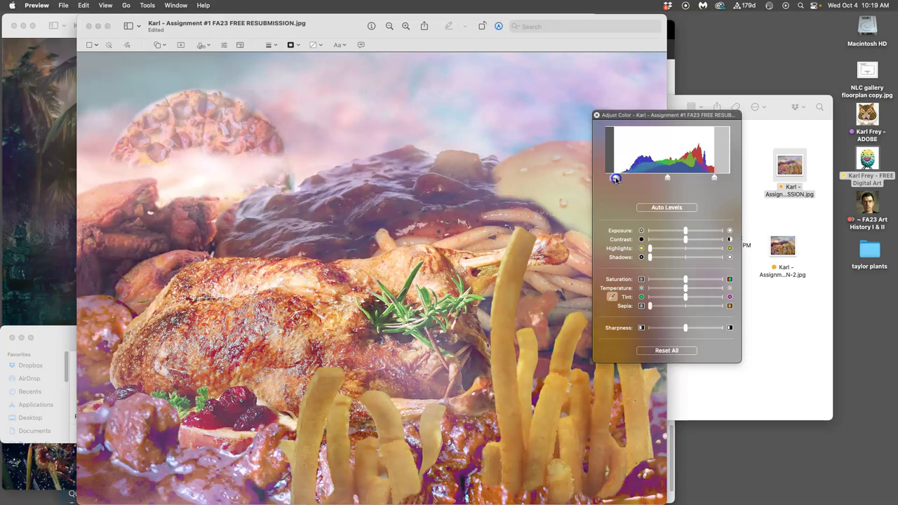
pyautogui.click(716, 178)
# Rearrange the food and jungle landscape windows to compare the two images.
pyautogui.moveTo(271, 29); pyautogui.dragTo(480, 30)
pyautogui.click(184, 113)
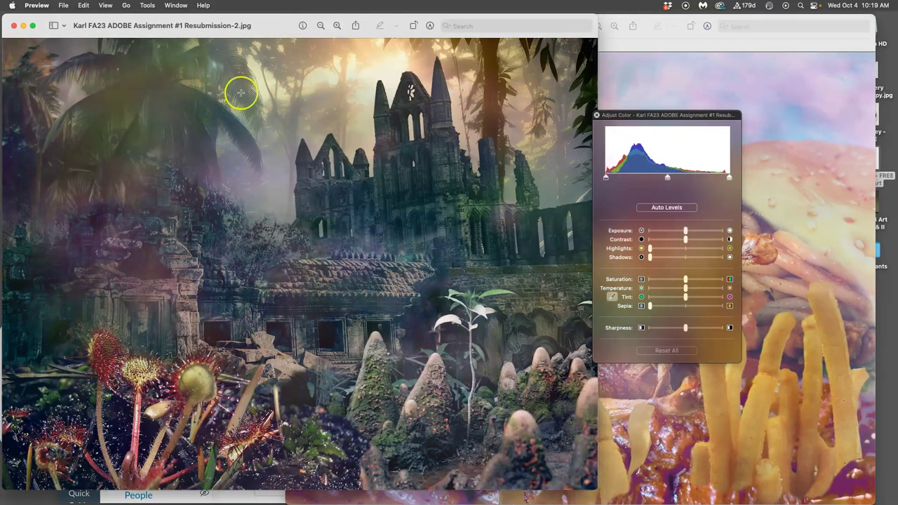
pyautogui.moveTo(260, 28); pyautogui.dragTo(144, 101)
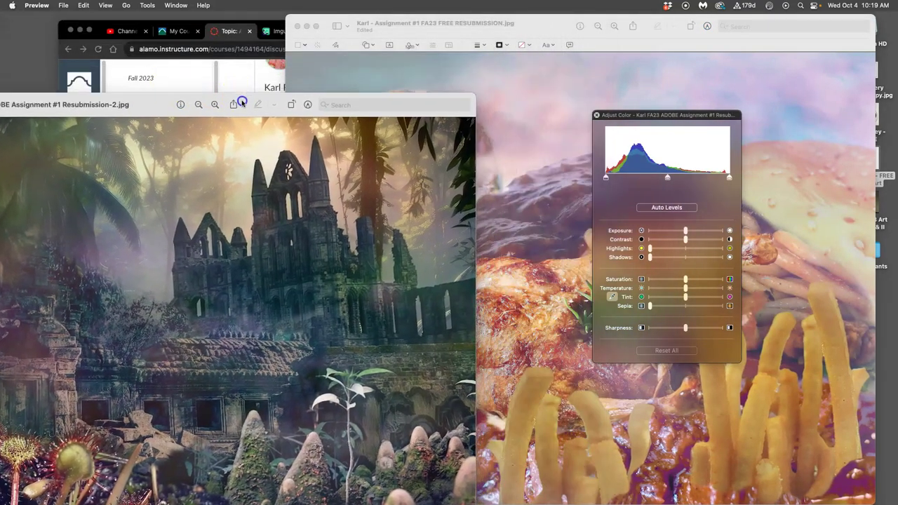
pyautogui.moveTo(235, 94); pyautogui.dragTo(160, 192)
pyautogui.click(191, 131)
pyautogui.moveTo(191, 131); pyautogui.dragTo(487, 154)
pyautogui.click(390, 100)
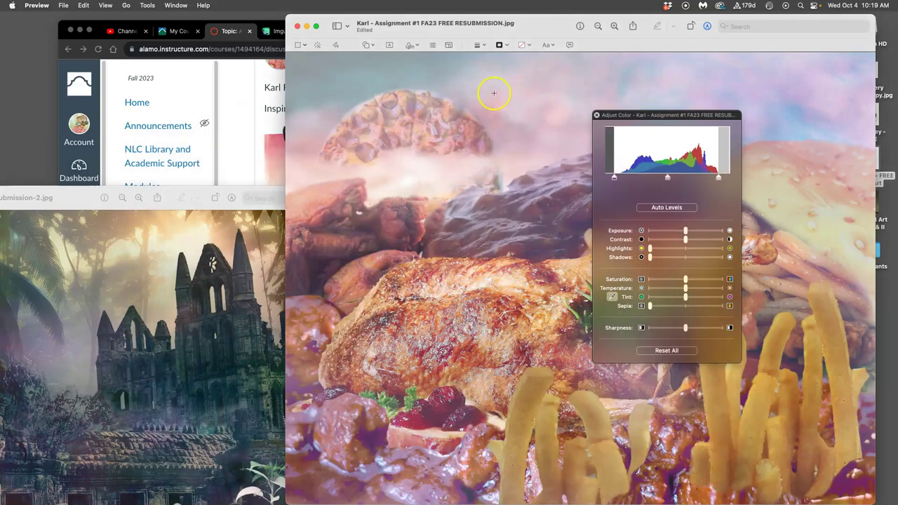
pyautogui.moveTo(634, 21); pyautogui.dragTo(315, 19)
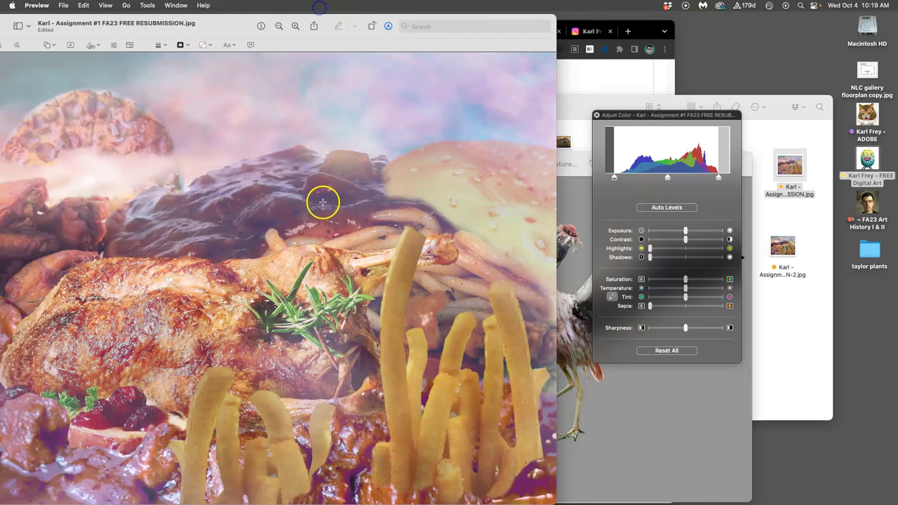
# Compare the creature image against the food landscape, then bring the food landscape back to the front.
pyautogui.click(581, 364)
pyautogui.moveTo(528, 158); pyautogui.dragTo(317, 138)
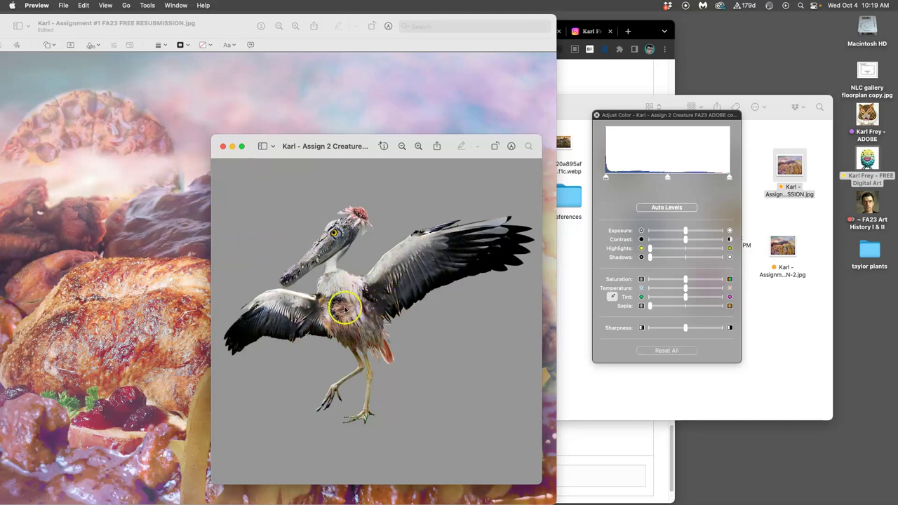
pyautogui.moveTo(270, 141); pyautogui.dragTo(513, 188)
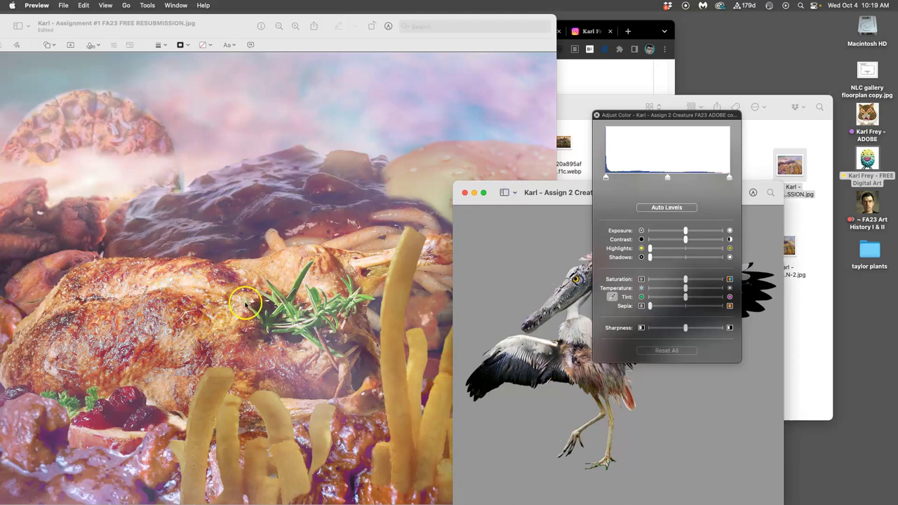
pyautogui.moveTo(29, 23); pyautogui.dragTo(100, 23)
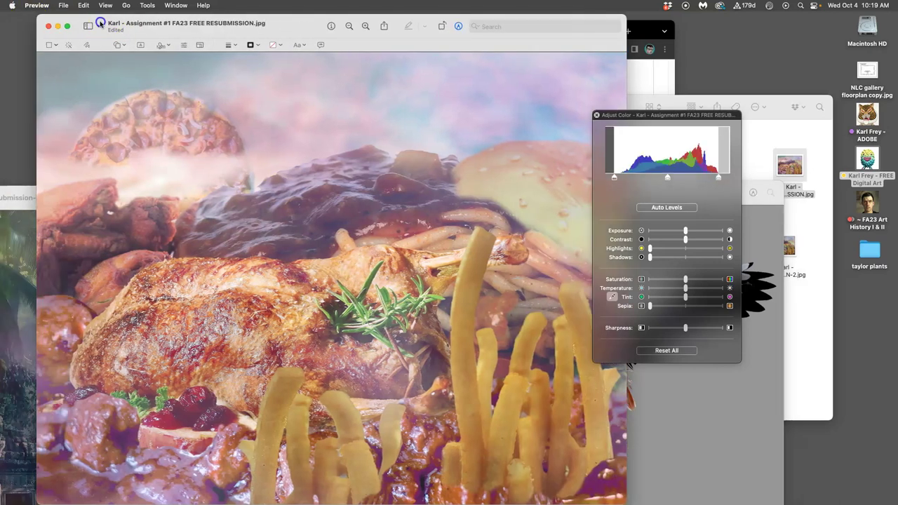
# Close the food landscape and the jungle landscape images.
pyautogui.click(48, 26)
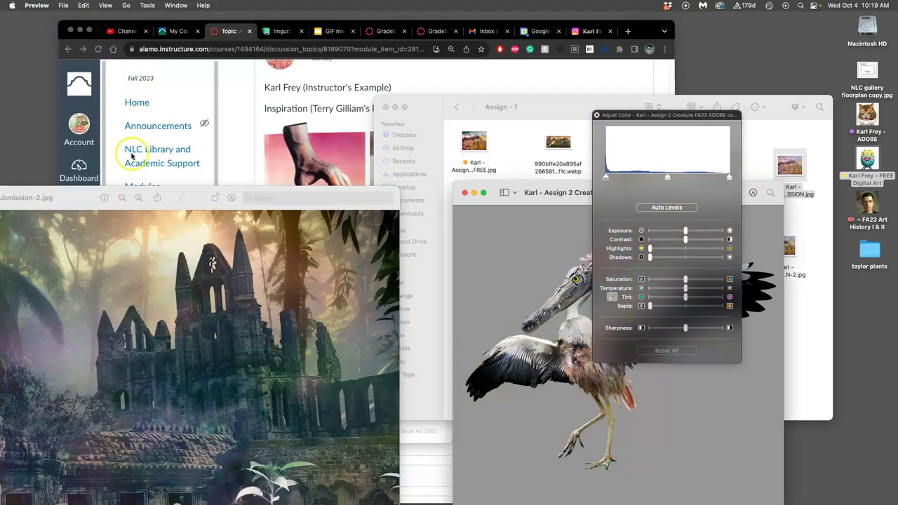
pyautogui.moveTo(84, 194); pyautogui.dragTo(325, 72)
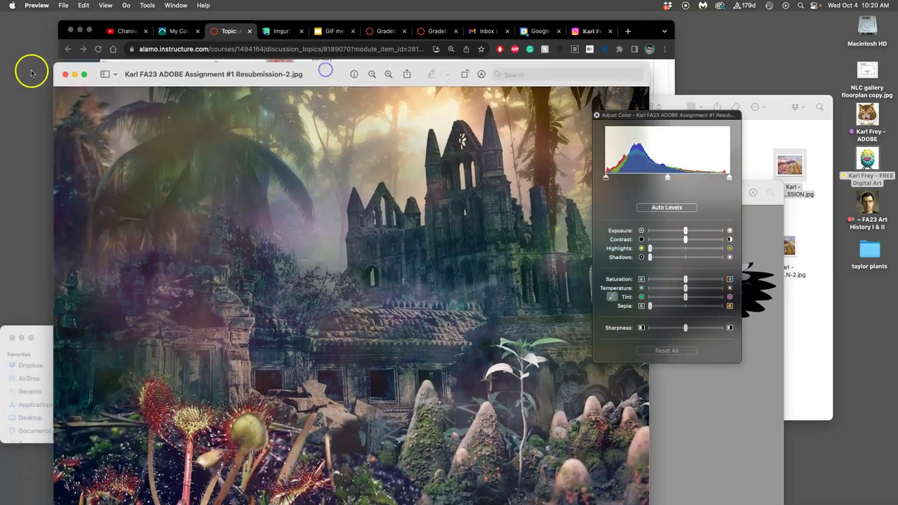
pyautogui.click(57, 72)
# Copy Assignment #1 FA23 FREE RESUBMISSION.jpg to the desktop, then close the creature image and the Assign - 1 folder window.
pyautogui.moveTo(791, 162); pyautogui.dragTo(768, 53)
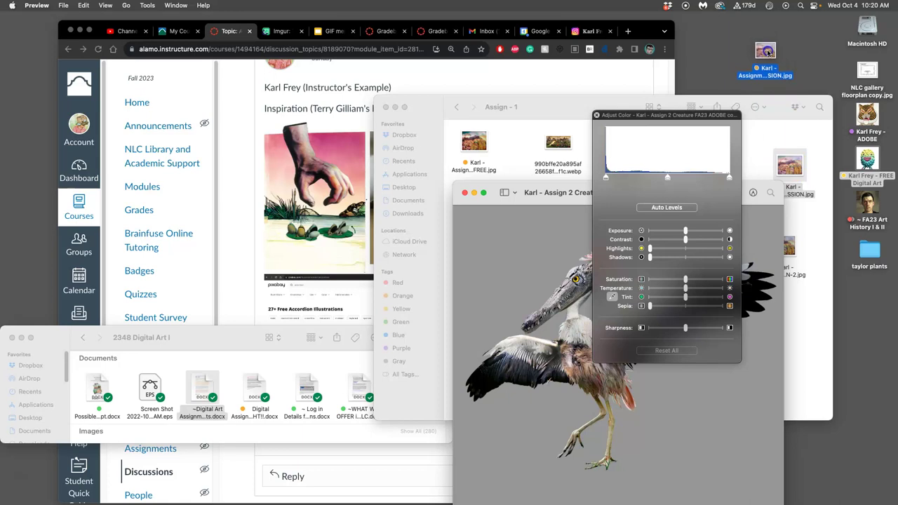
pyautogui.click(649, 266)
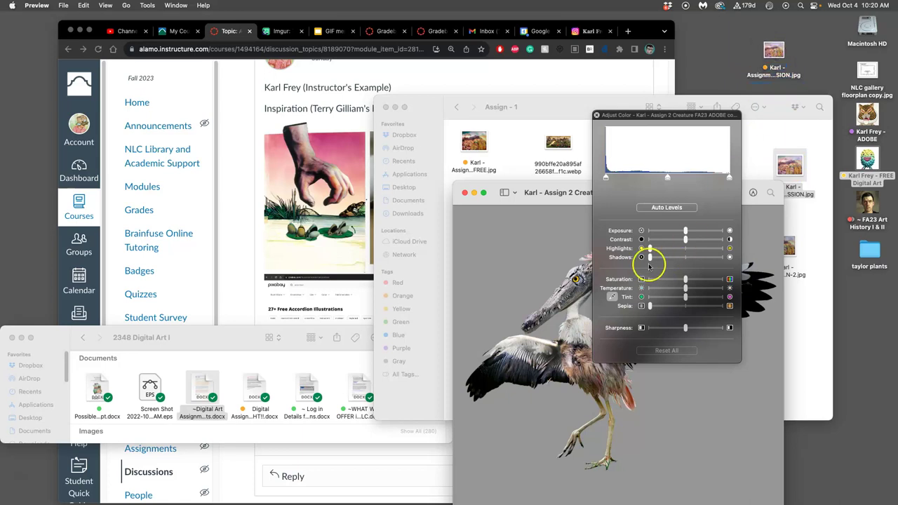
pyautogui.click(467, 194)
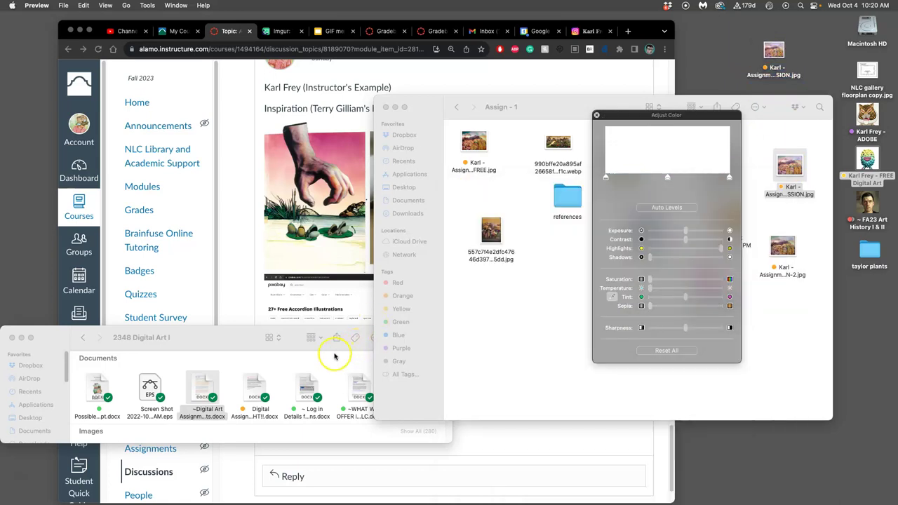
pyautogui.click(335, 356)
pyautogui.click(394, 107)
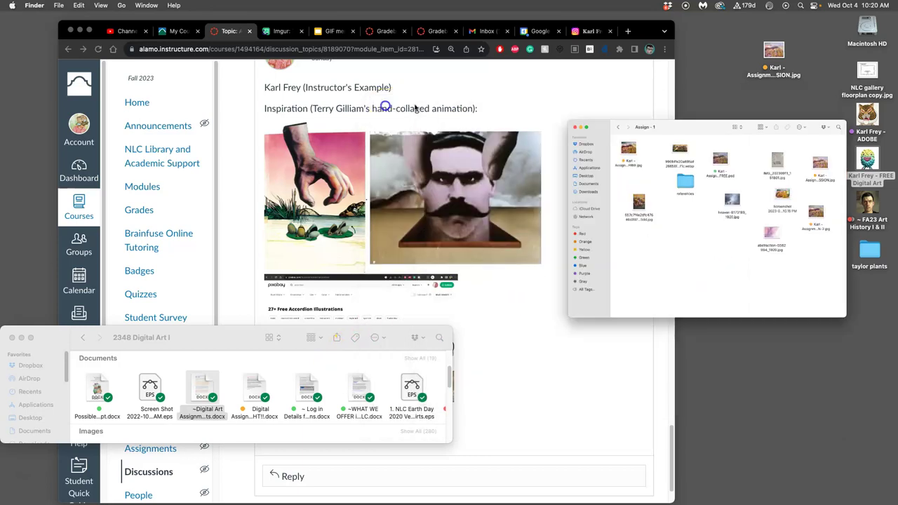
# Copy the creature PNG from the ADOBE course's Assign 2 folder to the desktop.
pyautogui.doubleClick(868, 118)
pyautogui.click(683, 163)
pyautogui.moveTo(738, 54); pyautogui.dragTo(536, 116)
pyautogui.doubleClick(481, 226)
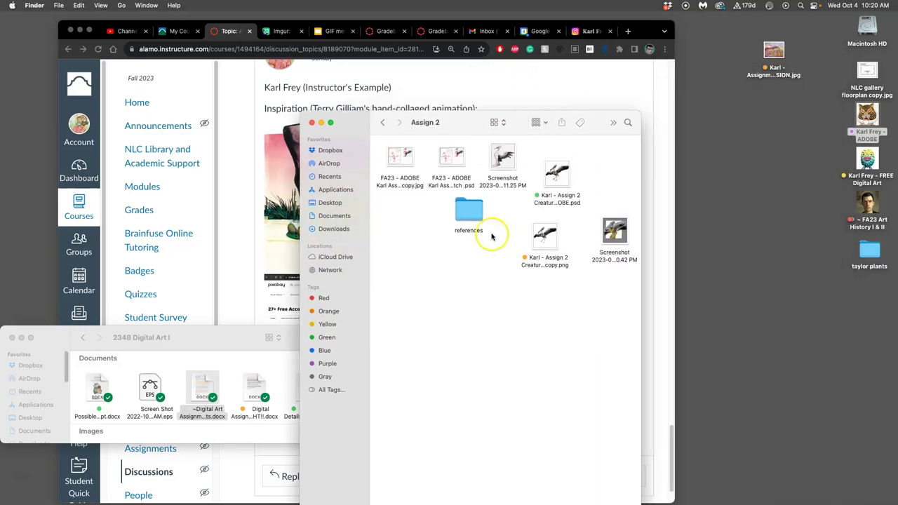
pyautogui.click(544, 237)
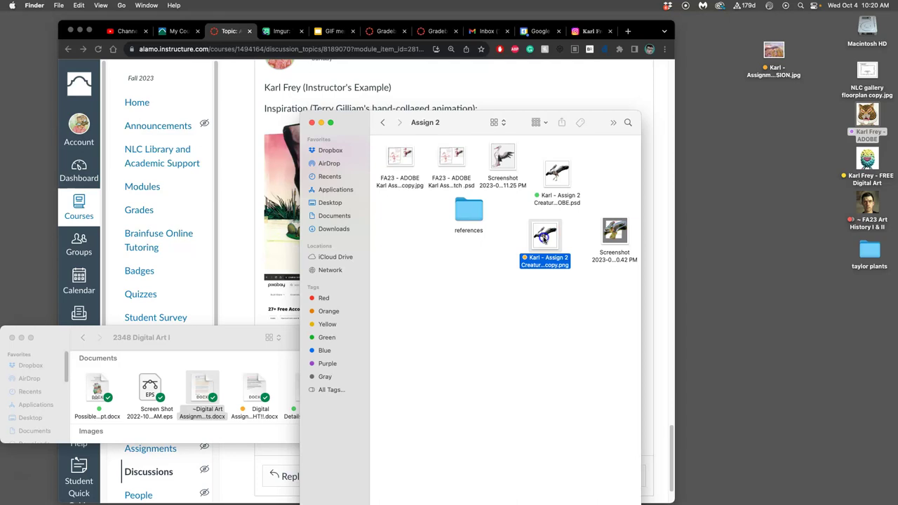
pyautogui.moveTo(543, 237); pyautogui.dragTo(775, 127)
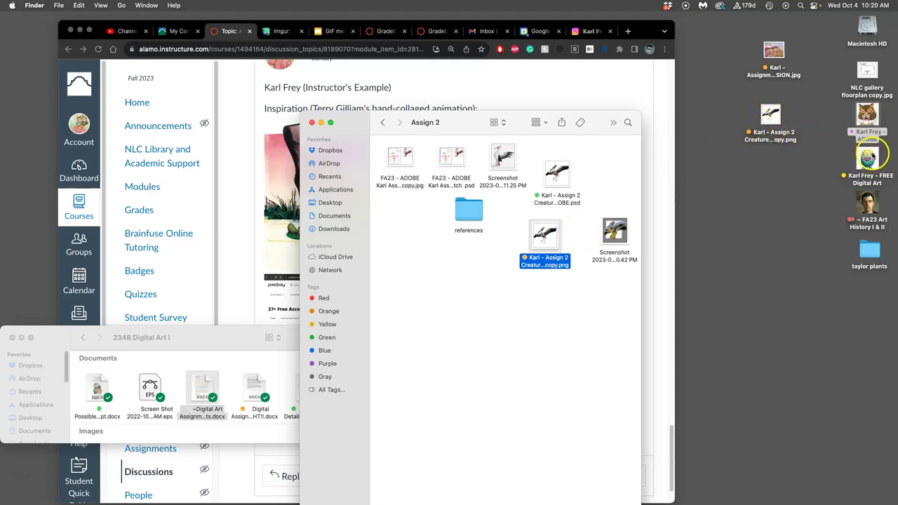
# Copy the FREE assignment PSD from the FREE Digital Art course's Assign - 1 folder to the desktop and close both assignment folder windows.
pyautogui.doubleClick(867, 159)
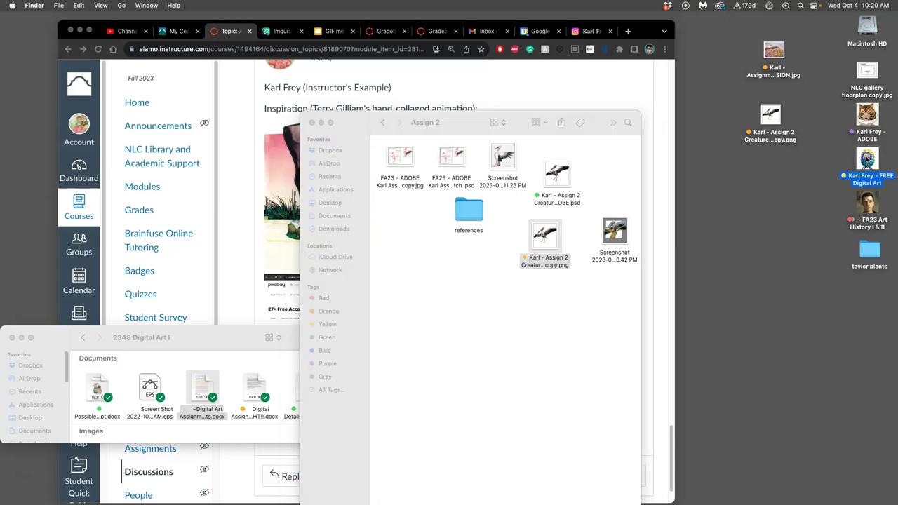
pyautogui.moveTo(652, 113); pyautogui.dragTo(577, 132)
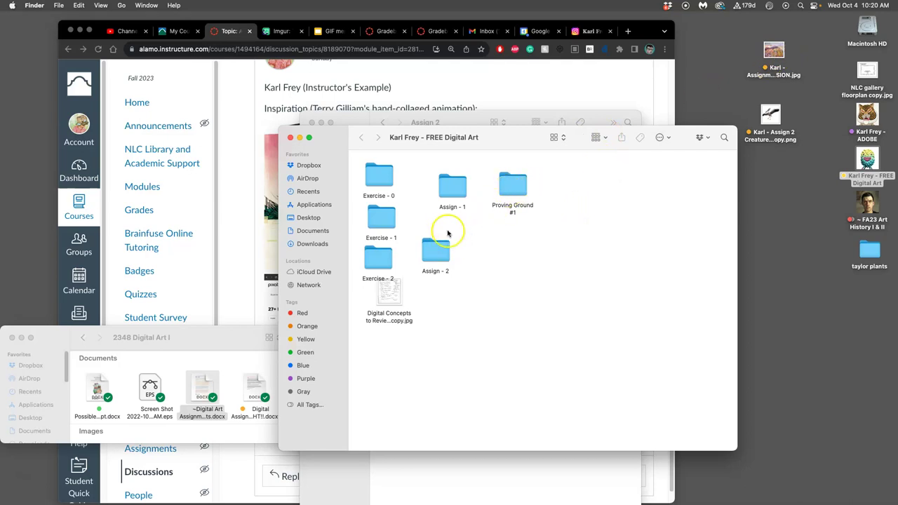
pyautogui.click(452, 186)
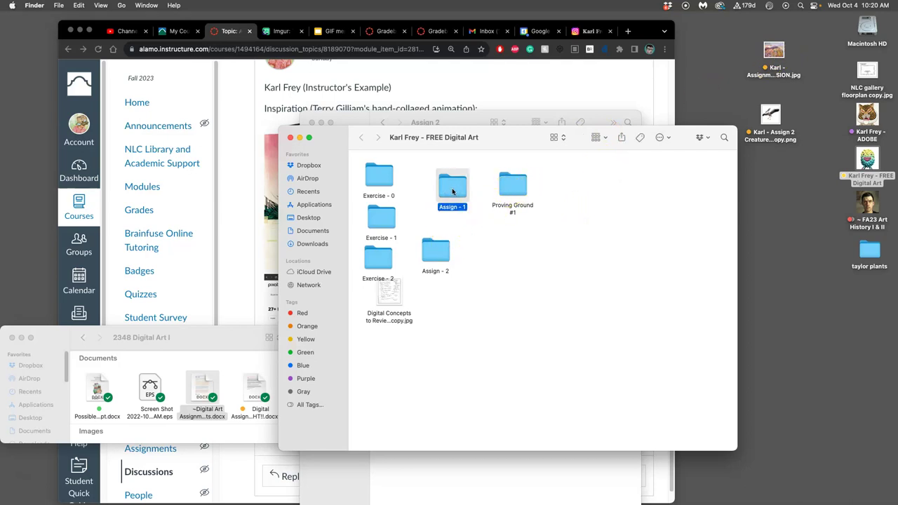
pyautogui.doubleClick(453, 188)
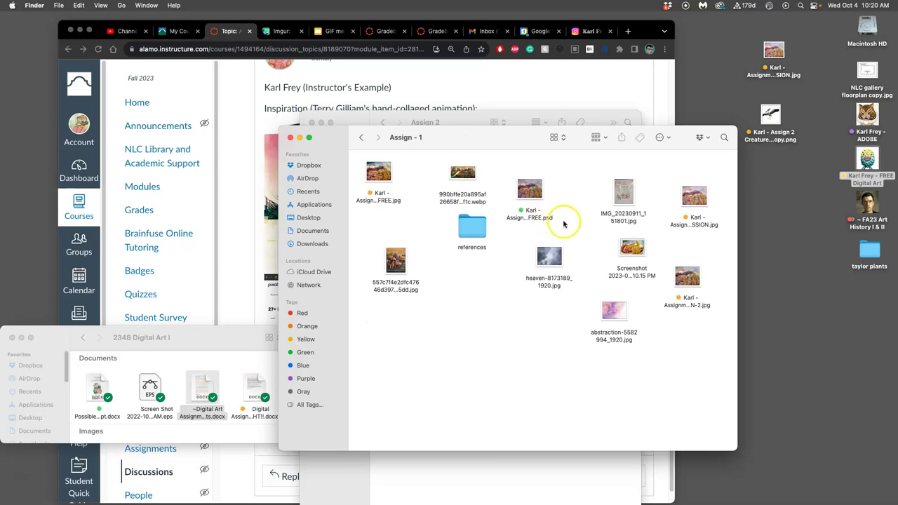
pyautogui.click(538, 201)
pyautogui.moveTo(528, 194); pyautogui.dragTo(716, 56)
pyautogui.click(535, 176)
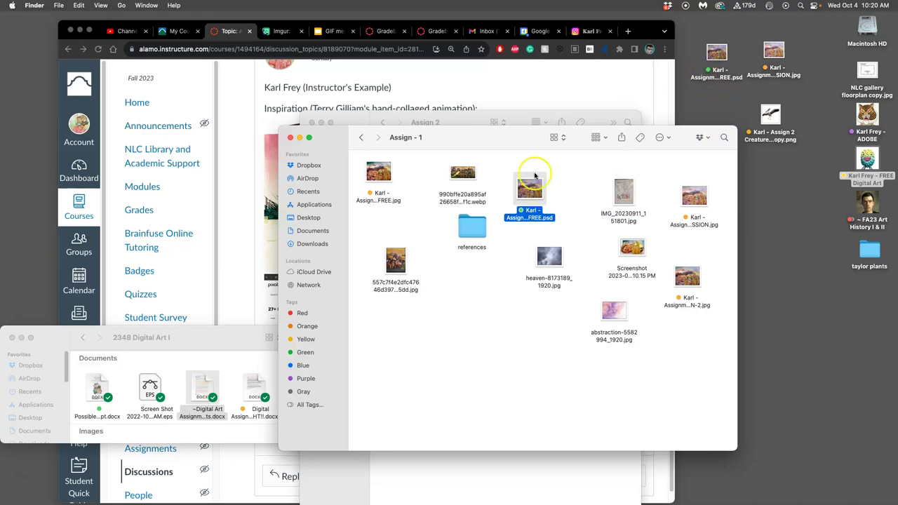
pyautogui.click(290, 138)
pyautogui.click(313, 123)
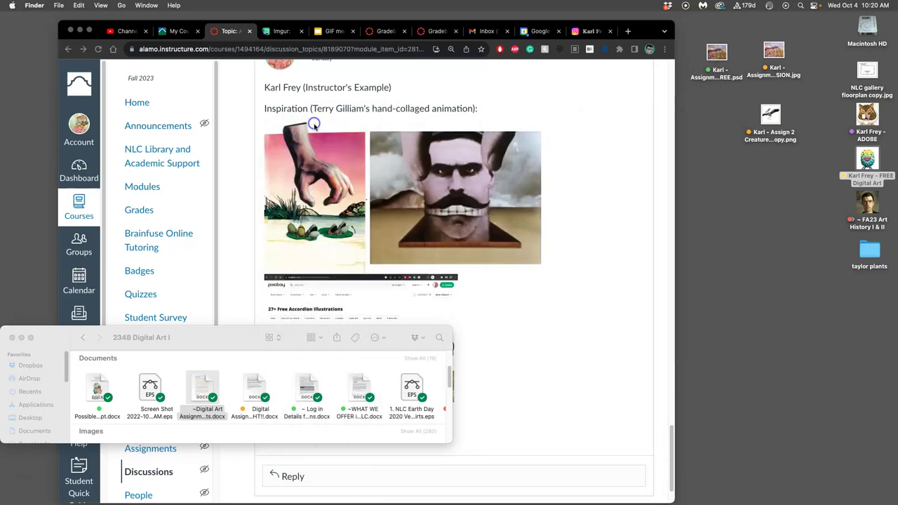
# Minimize the course folder window and create a new folder named Assign 3 inside the ADOBE course folder.
pyautogui.click(20, 339)
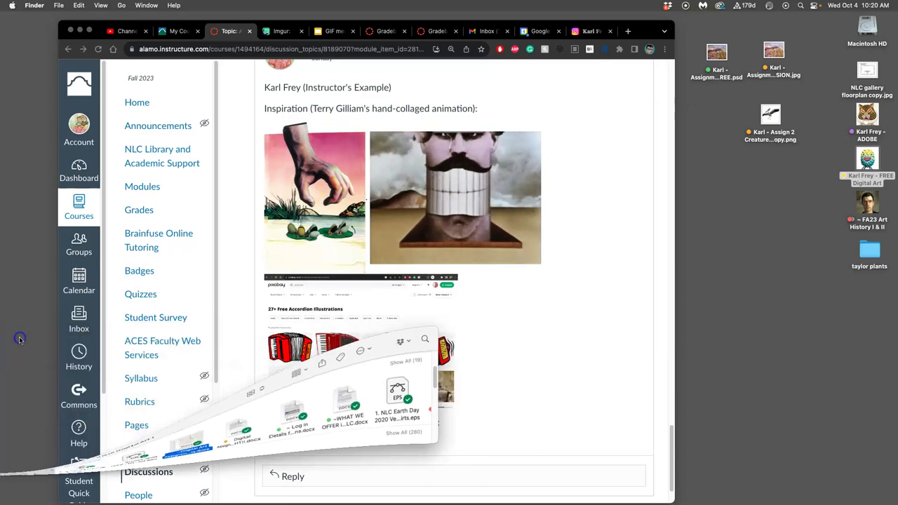
pyautogui.doubleClick(867, 116)
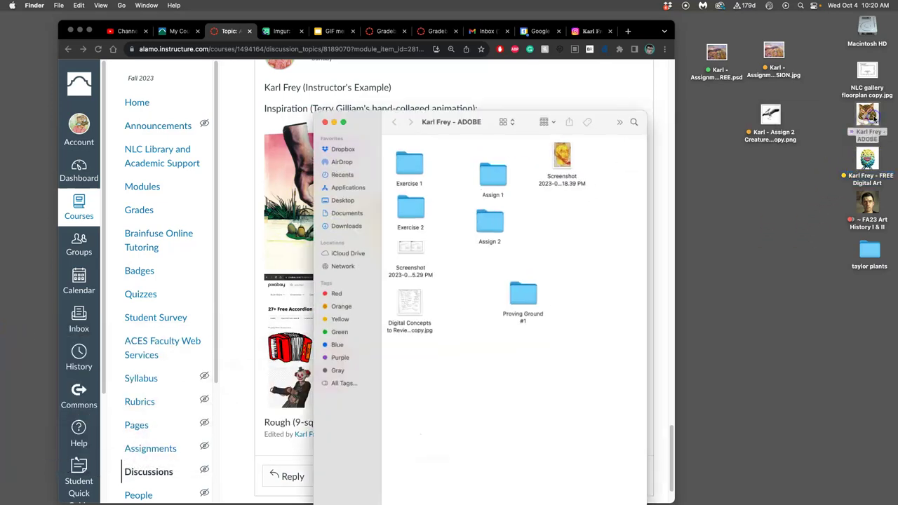
pyautogui.rightClick(500, 310)
pyautogui.click(523, 314)
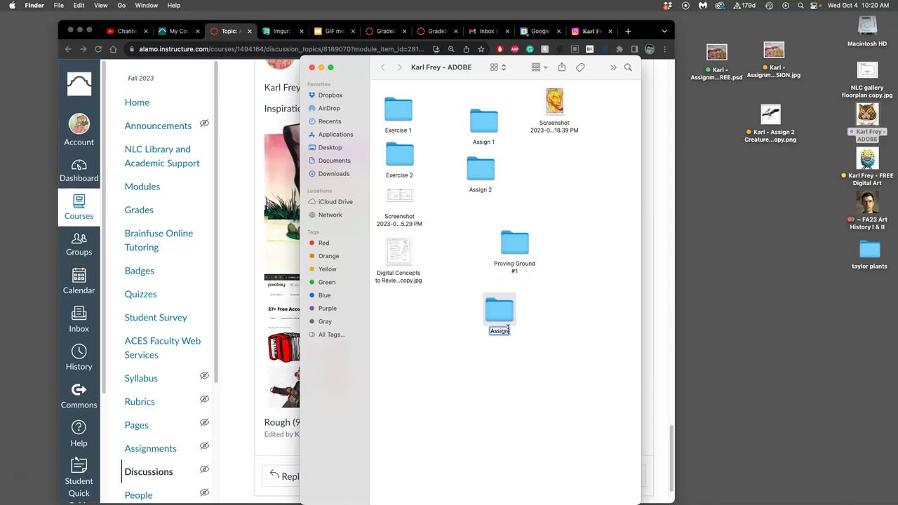
pyautogui.click(555, 317)
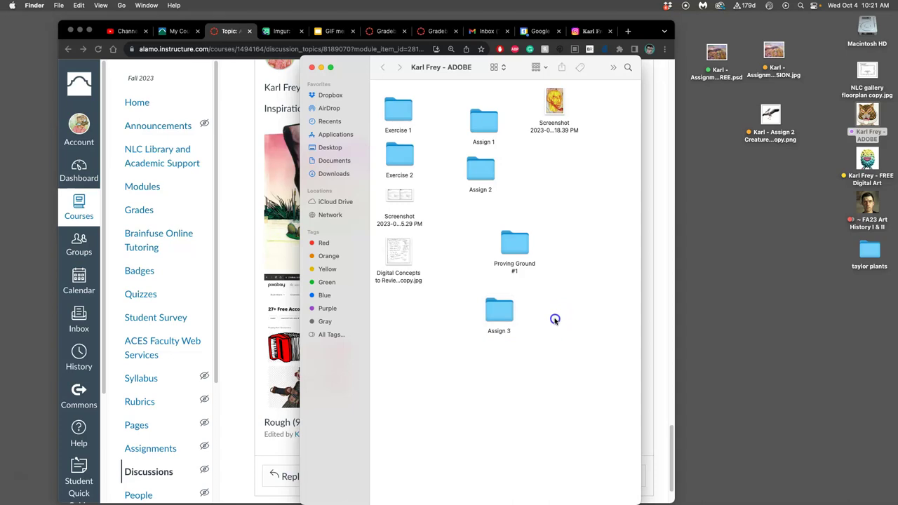
# Move the FREE assignment PSD, the resubmission JPG and the creature PNG from the desktop into the Assign 3 folder, and shift its window aside.
pyautogui.doubleClick(499, 309)
pyautogui.moveTo(704, 33); pyautogui.dragTo(800, 144)
pyautogui.moveTo(772, 116); pyautogui.dragTo(471, 172)
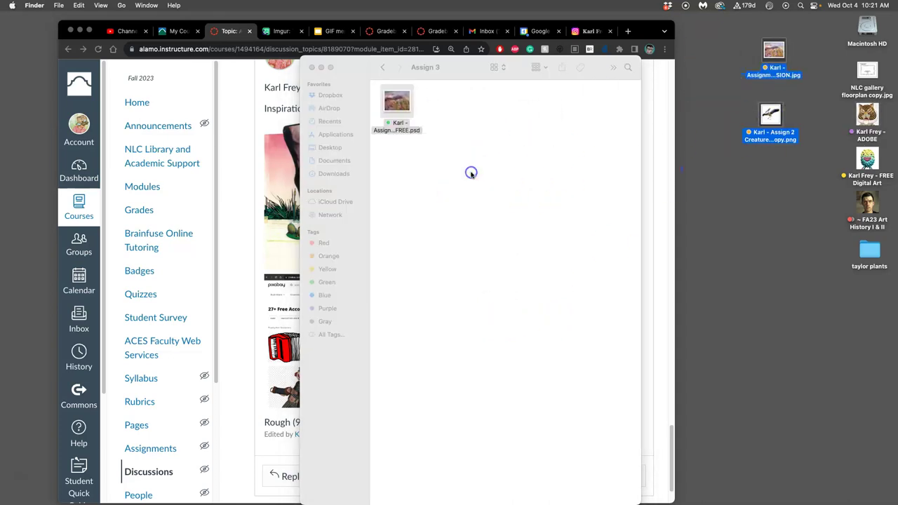
pyautogui.click(526, 170)
pyautogui.moveTo(525, 170); pyautogui.dragTo(458, 165)
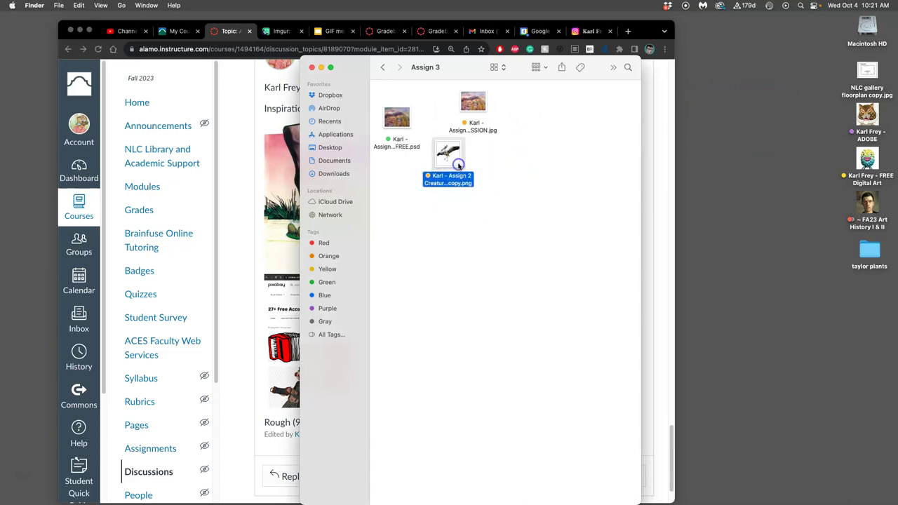
pyautogui.click(561, 163)
pyautogui.moveTo(461, 74); pyautogui.dragTo(156, 43)
pyautogui.moveTo(337, 176); pyautogui.dragTo(144, 165)
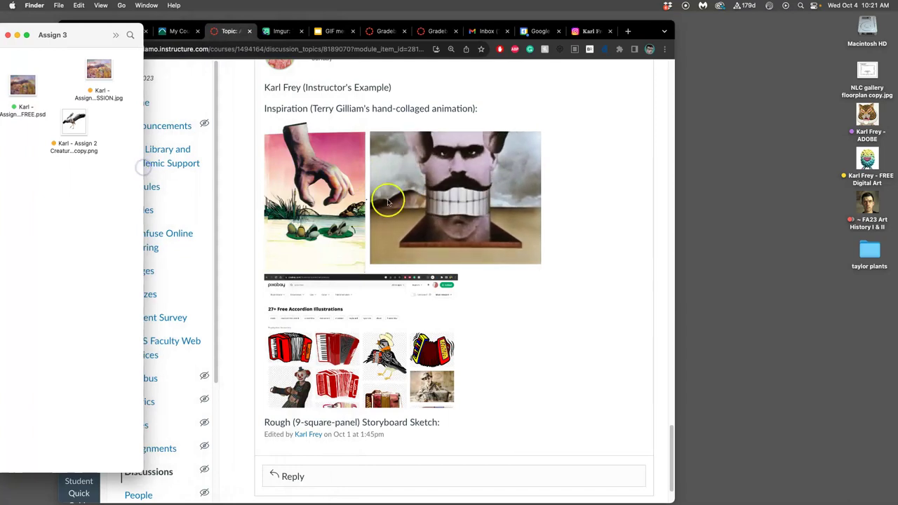
# Review the instructor's storyboard and GIF animation examples in the discussion's directions, and minimize the browser window.
pyautogui.scroll(15, 467, 214)
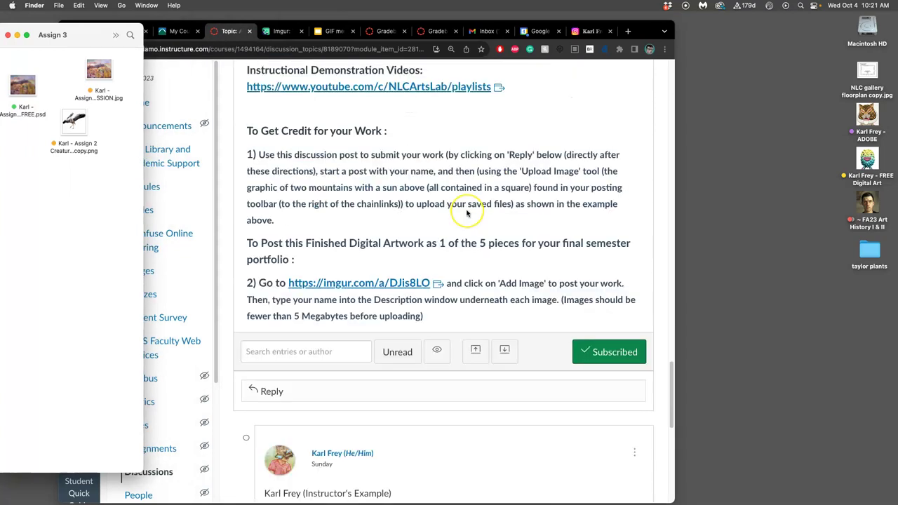
pyautogui.scroll(5, 466, 214)
pyautogui.scroll(-2, 281, 231)
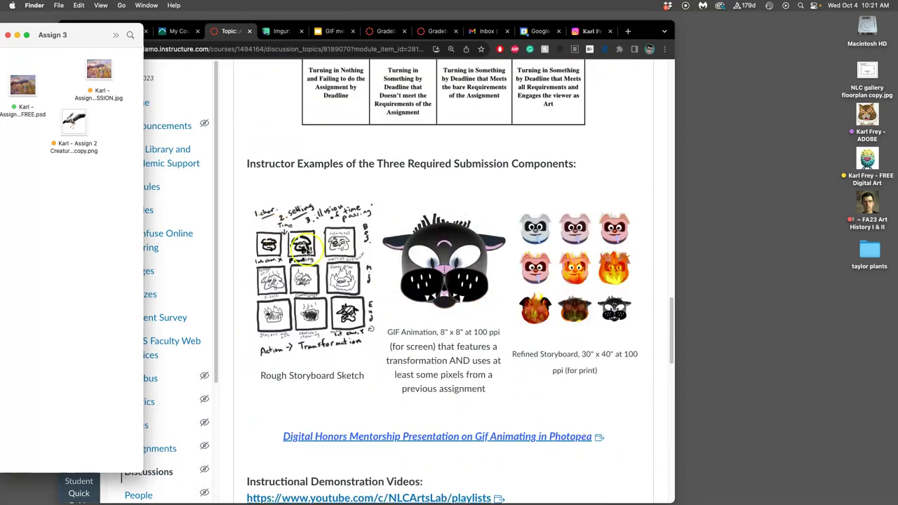
pyautogui.moveTo(640, 31); pyautogui.dragTo(773, 68)
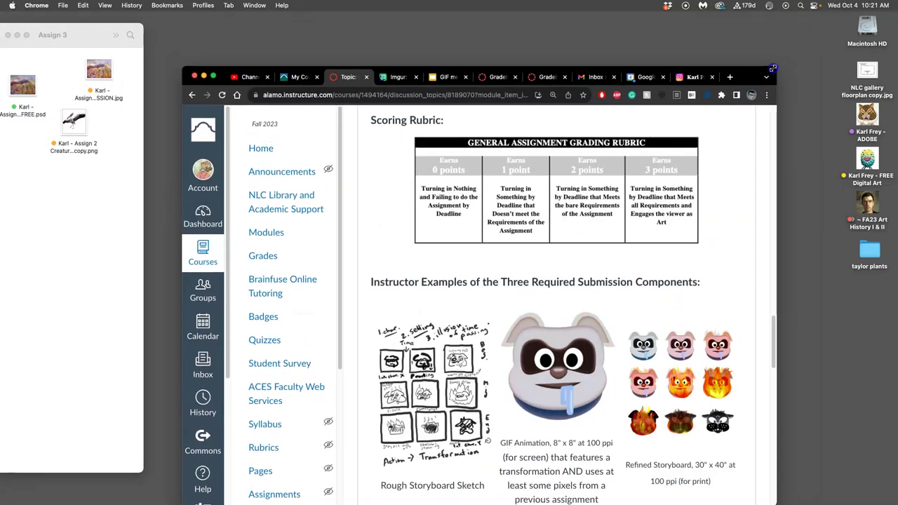
pyautogui.click(203, 77)
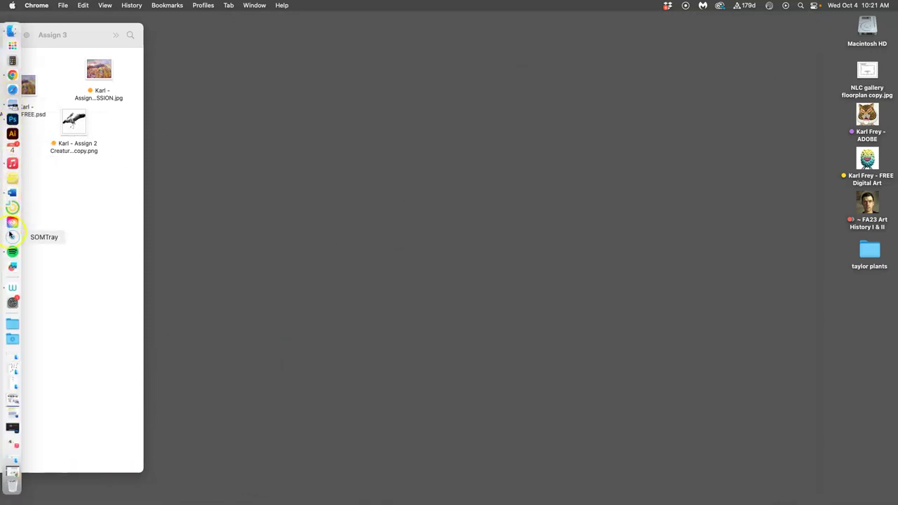
# Switch to Photoshop and reposition and enlarge its window beside the Assign 3 folder.
pyautogui.click(12, 119)
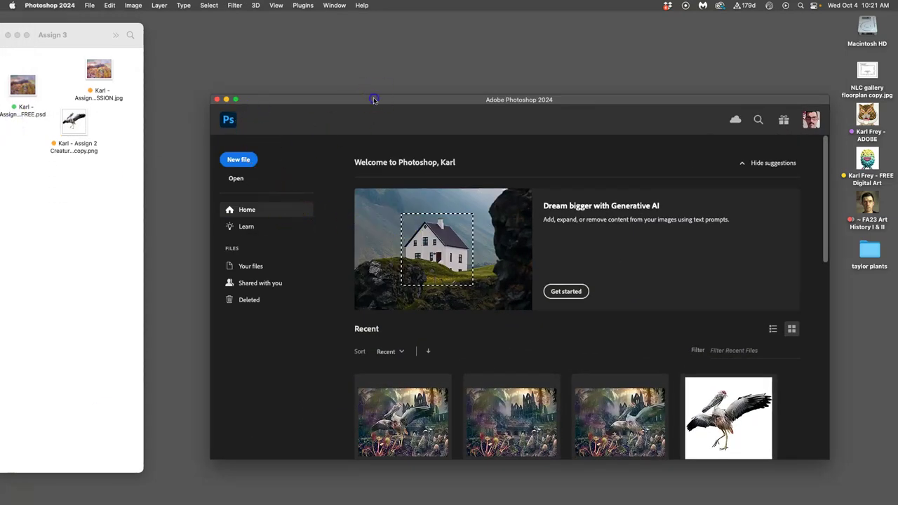
pyautogui.moveTo(375, 99); pyautogui.dragTo(345, 46)
pyautogui.moveTo(800, 405); pyautogui.dragTo(803, 476)
# Create a new RGB document 8 inches wide and 10 inches high at 350 pixels/inch with a white background.
pyautogui.click(211, 106)
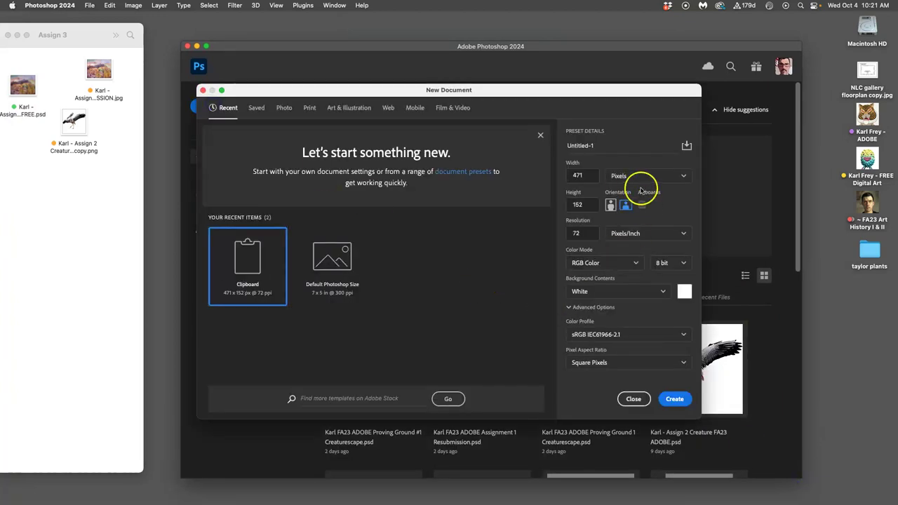
pyautogui.click(629, 181)
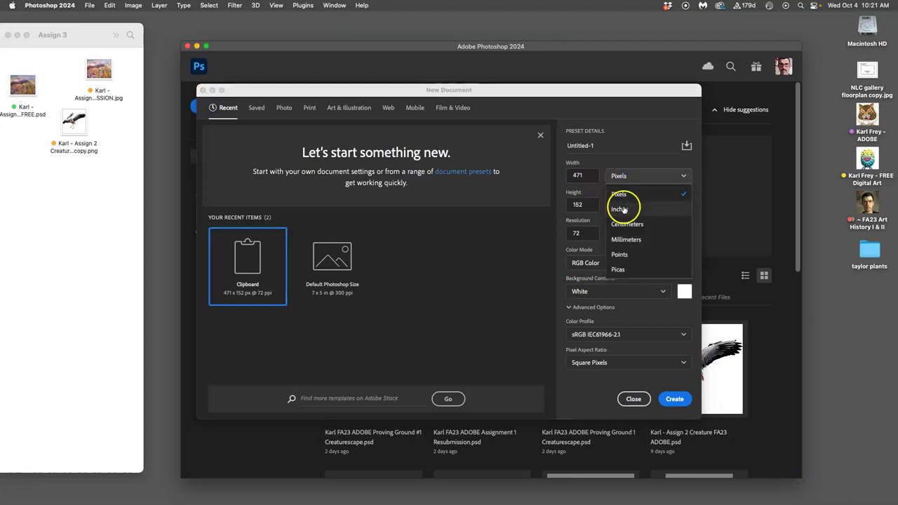
pyautogui.click(622, 205)
pyautogui.click(588, 177)
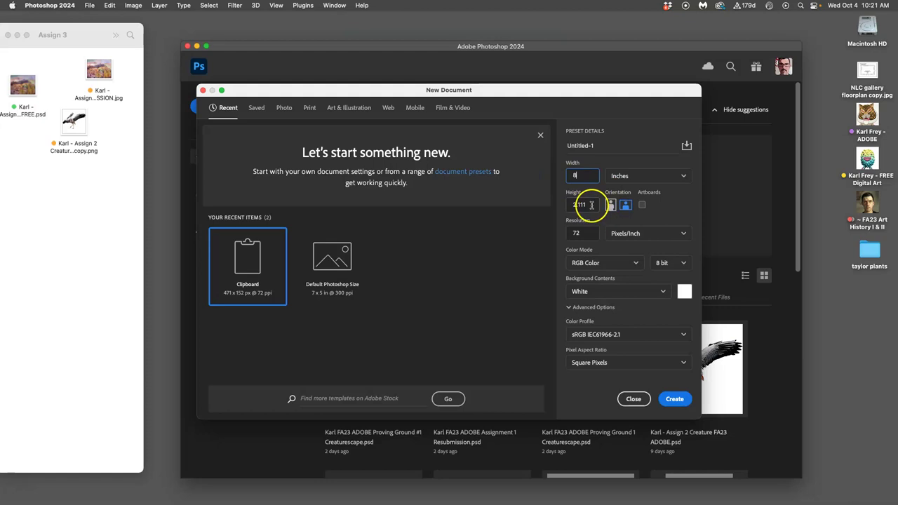
pyautogui.write('10')
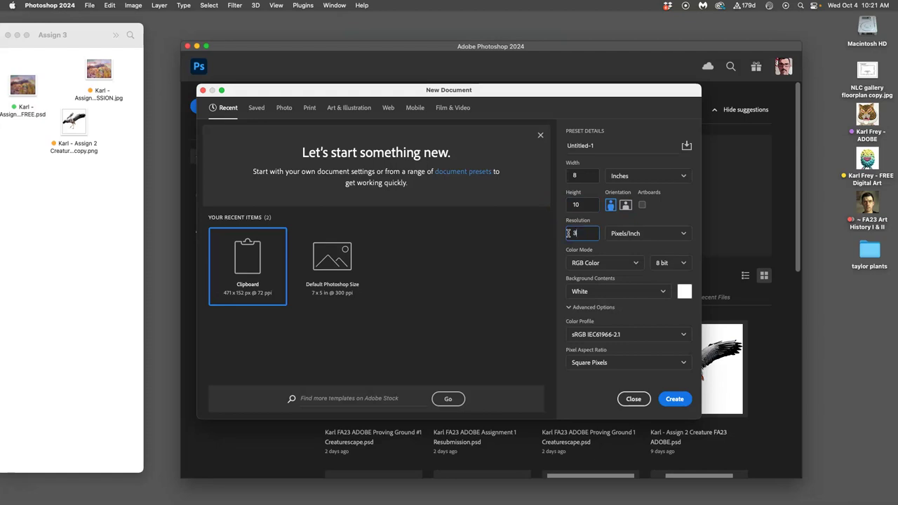
pyautogui.click(583, 233)
pyautogui.click(674, 399)
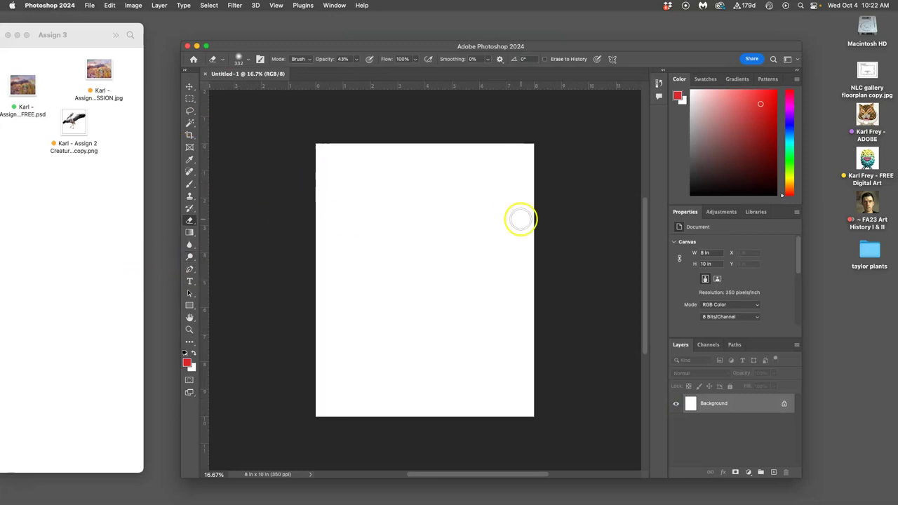
# Add a new layer above the background and ready the Brush tool with the default black foreground colour.
pyautogui.click(774, 472)
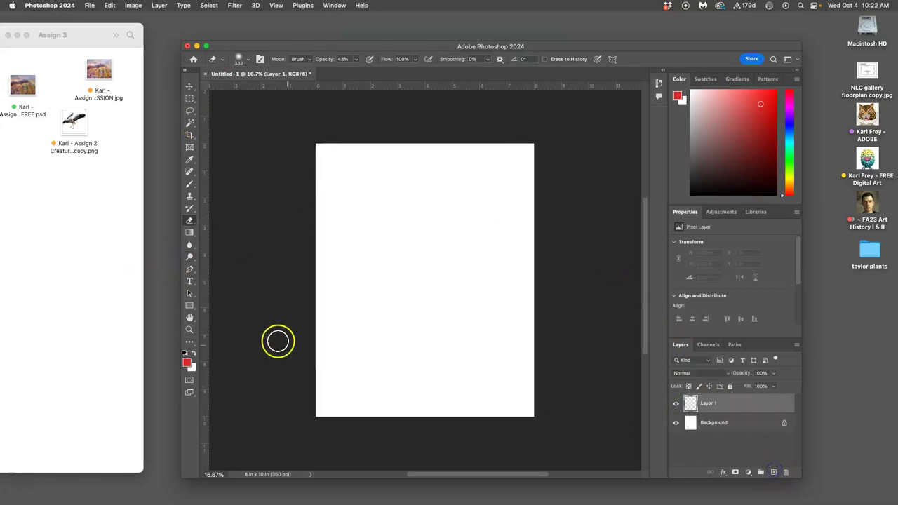
pyautogui.click(188, 185)
pyautogui.click(185, 353)
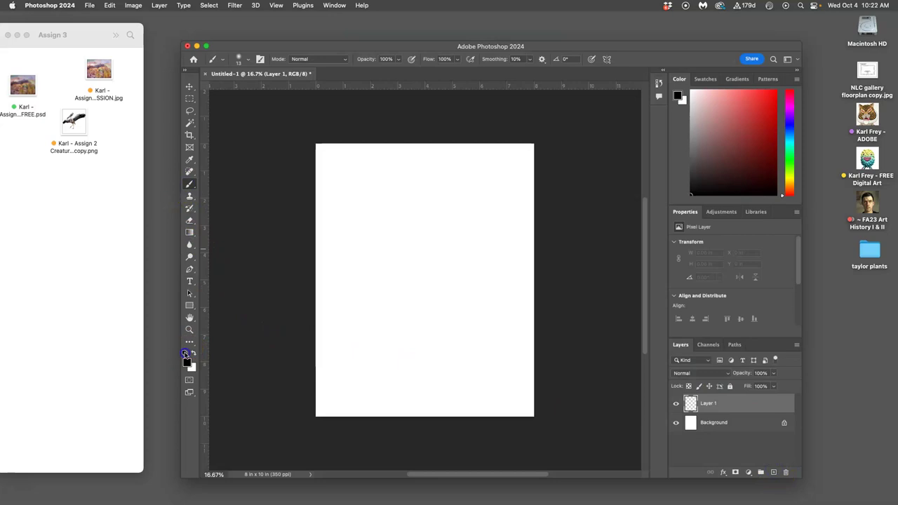
# Choose the Hard Round Pressure Size brush from General Brushes and set its size to about 55 px.
pyautogui.click(221, 62)
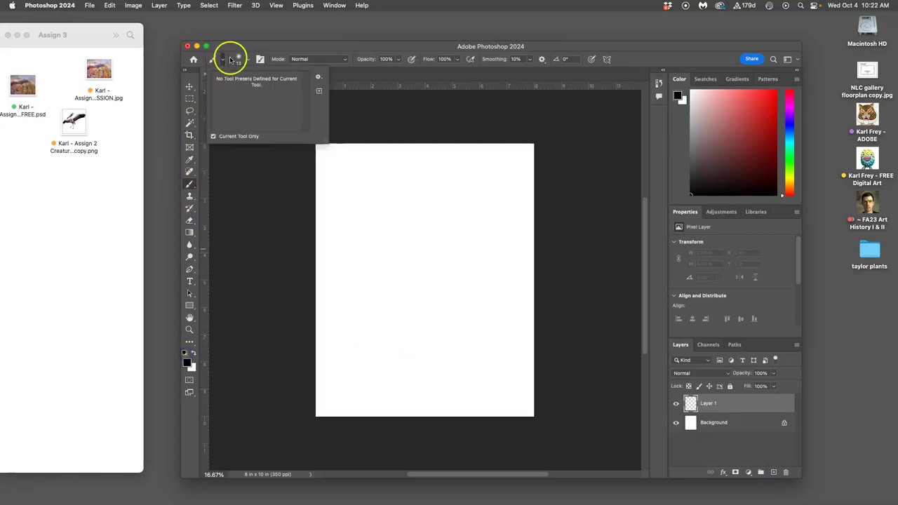
pyautogui.click(239, 59)
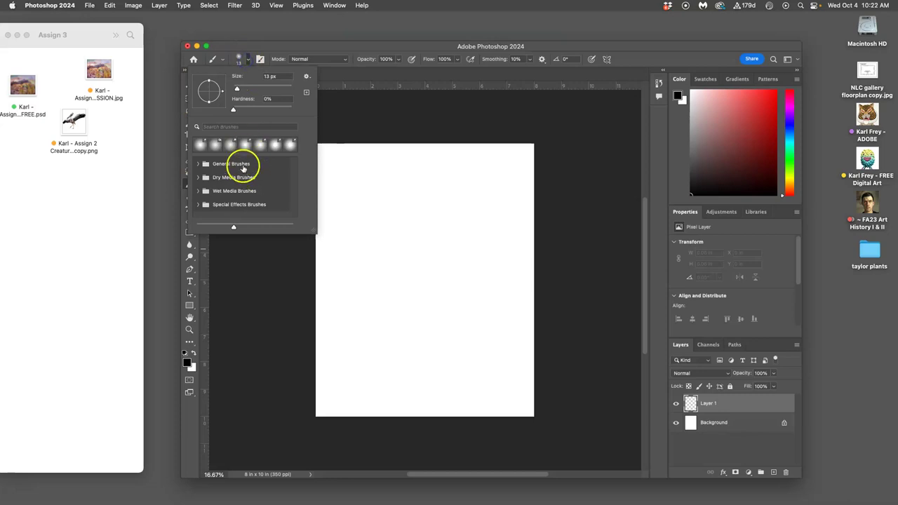
pyautogui.click(198, 164)
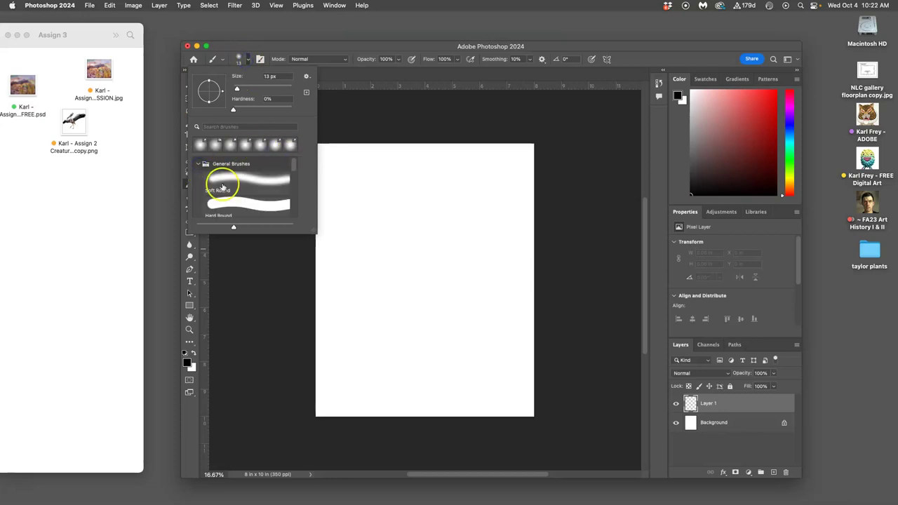
pyautogui.moveTo(295, 164); pyautogui.dragTo(293, 181)
pyautogui.click(245, 192)
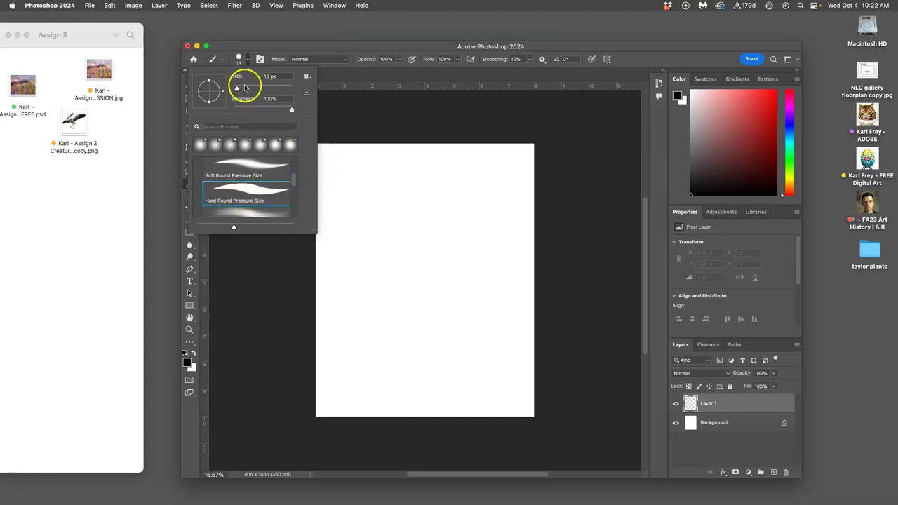
pyautogui.moveTo(243, 88); pyautogui.dragTo(241, 90)
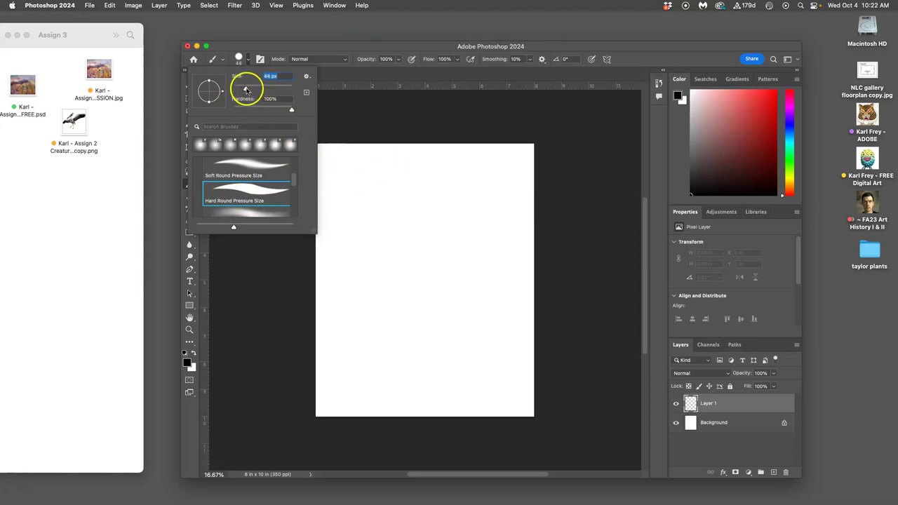
pyautogui.moveTo(251, 90); pyautogui.dragTo(252, 89)
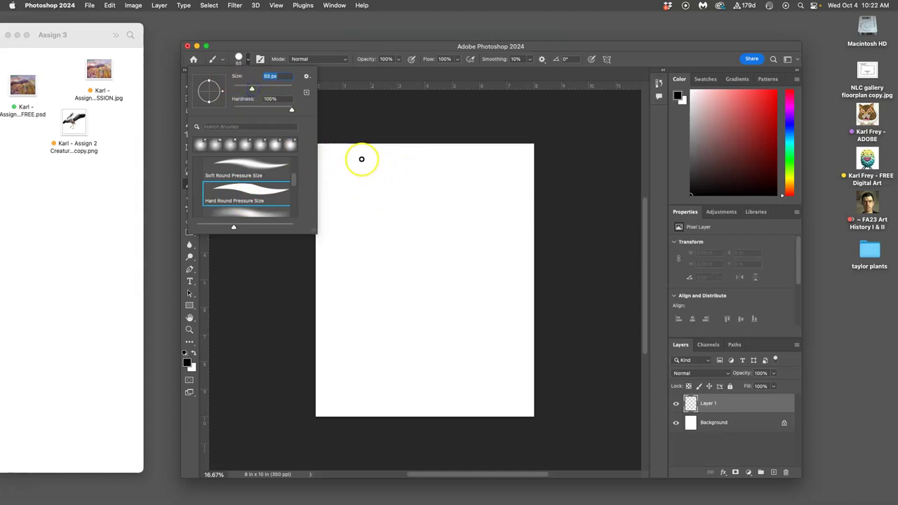